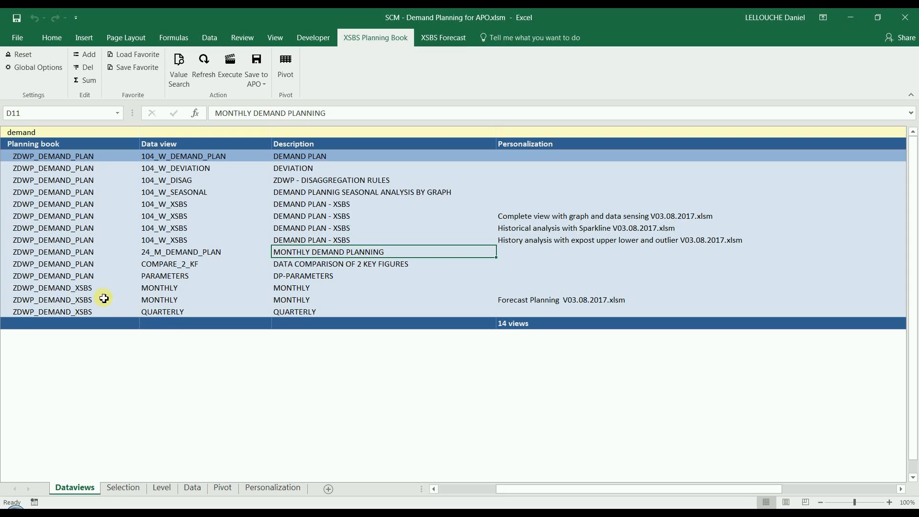
Open the ZDWP_DEMAND_XSBS MONTHLY data view with the Forecast Planning personalization and set the Product Family criterion to fibu
left_click(515, 301)
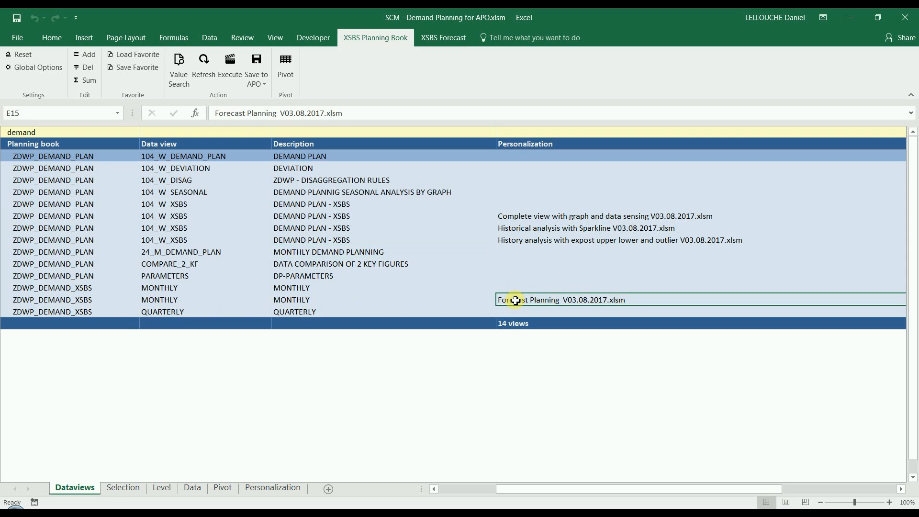
double_click(325, 302)
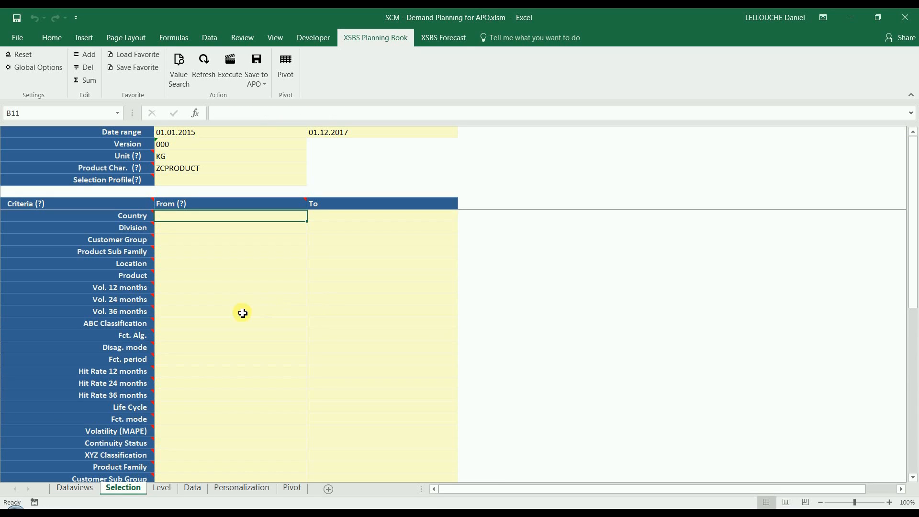
left_click(190, 467)
type("fibu")
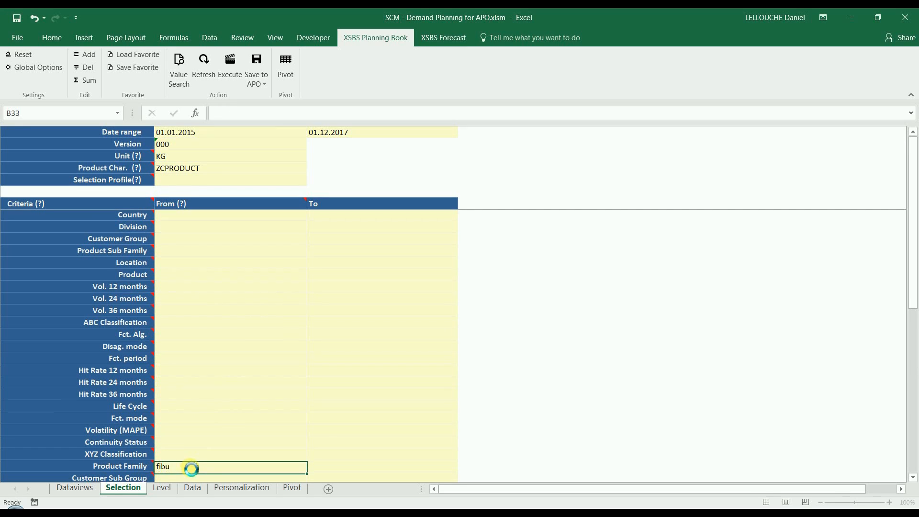
key("Return")
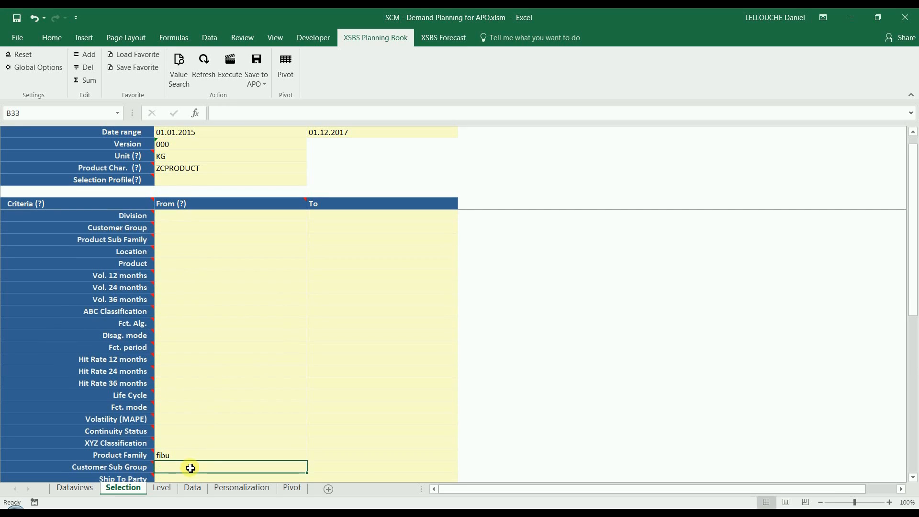
In the level definition, set Product as dimension 1 and ABC Classification as dimension 2
key("ctrl+Page_Down")
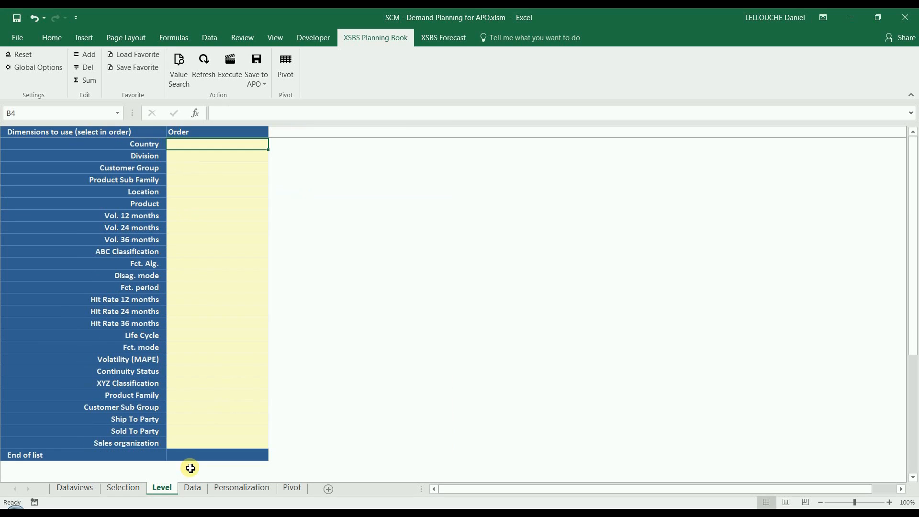
key("Down")
key("Down")
key("Down")
key("Down")
type("1")
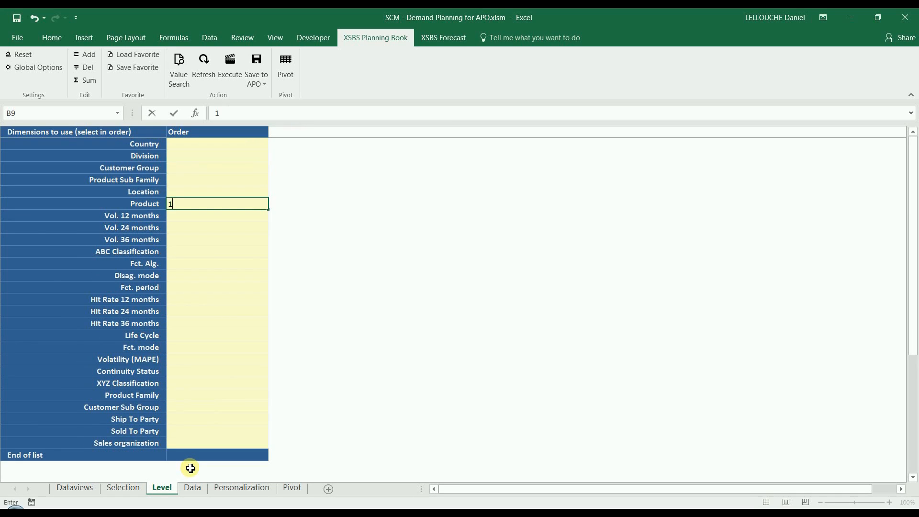
key("Down")
key("Down")
key("Down")
key("Down")
type("2")
Set Life Cycle as dimension 3, Continuity Status as 4 and XYZ Classification as 5, and load the planning data
key("Down")
key("Down")
key("Down")
key("Down")
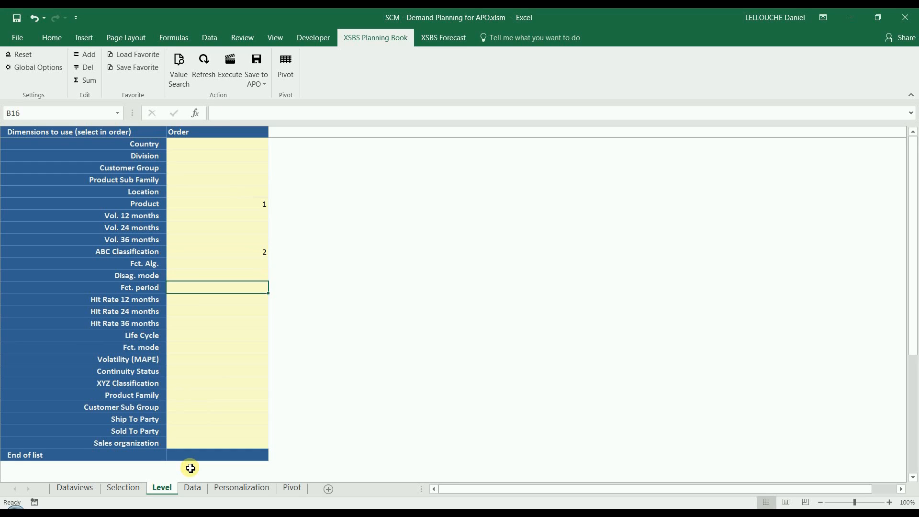
key("Down")
key("Down")
key("Down")
type("3")
key("Down")
key("Down")
key("Down")
type("4")
key("Down")
type("5")
key("Down")
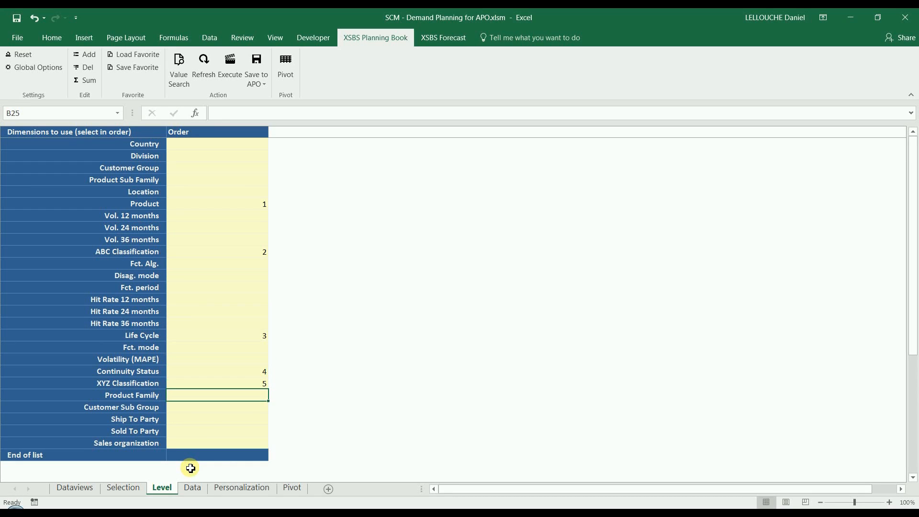
left_click(238, 65)
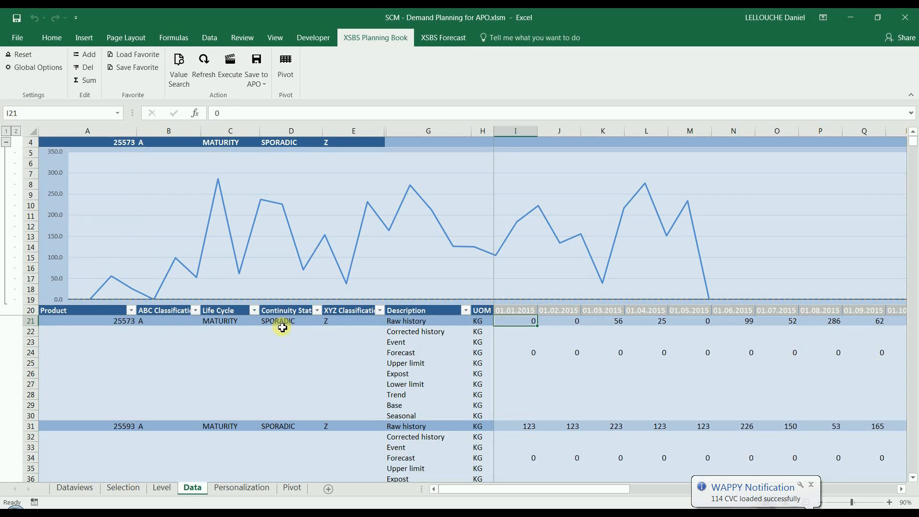
View the history chart of product 25593 in the loaded data
left_click(242, 324)
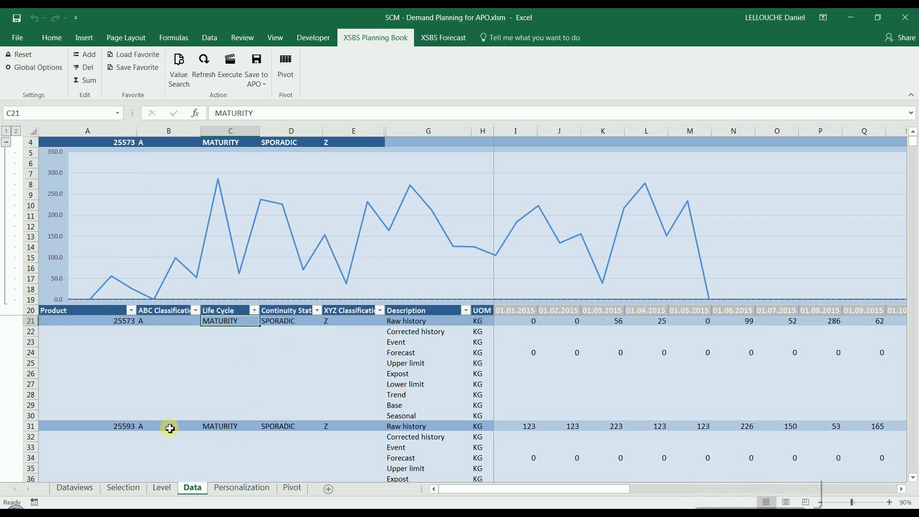
left_click(126, 428)
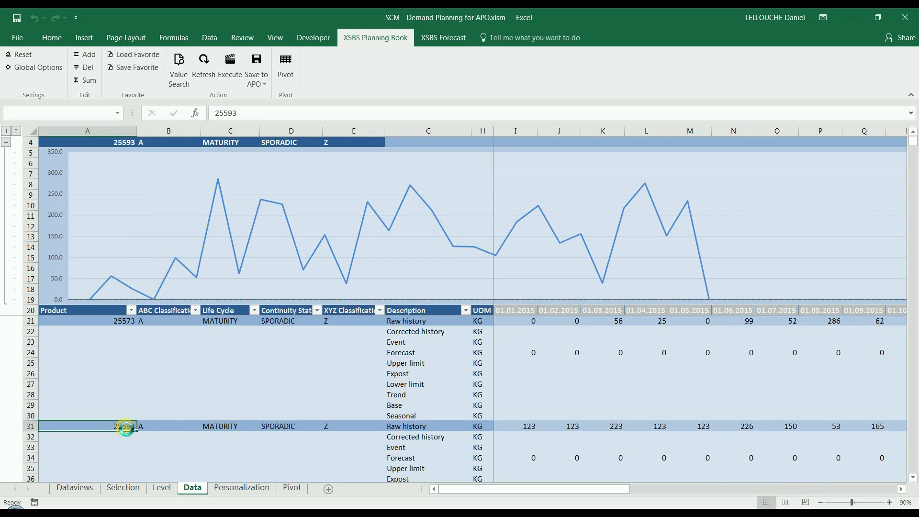
scroll(125, 428, "down", 5)
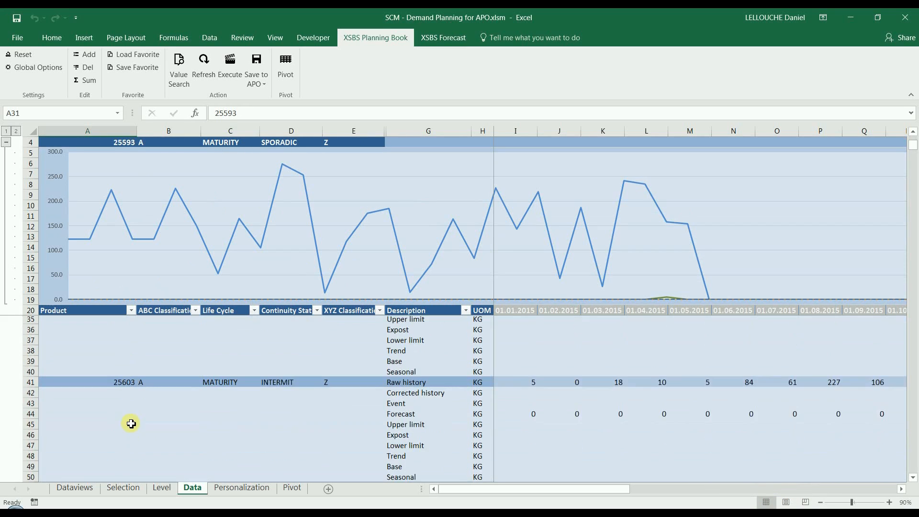
Run the Average forecast for product 25603
left_click(121, 378)
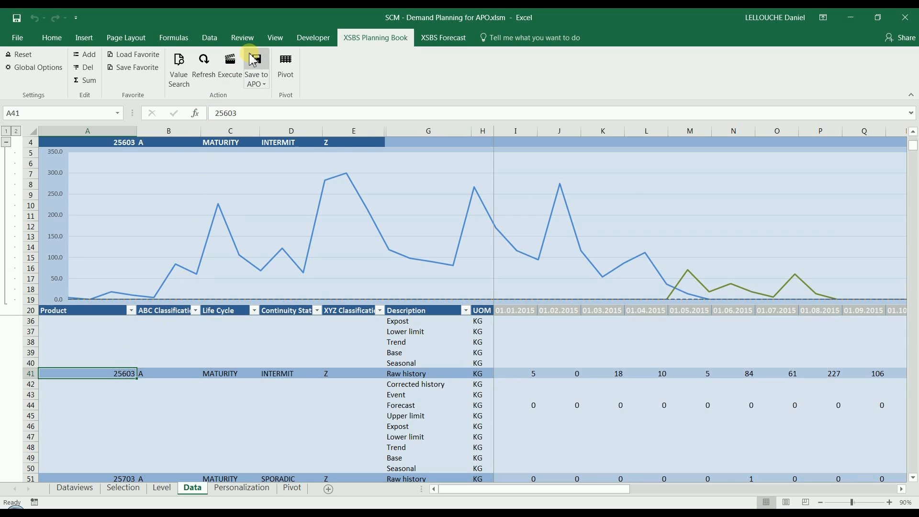
left_click(456, 40)
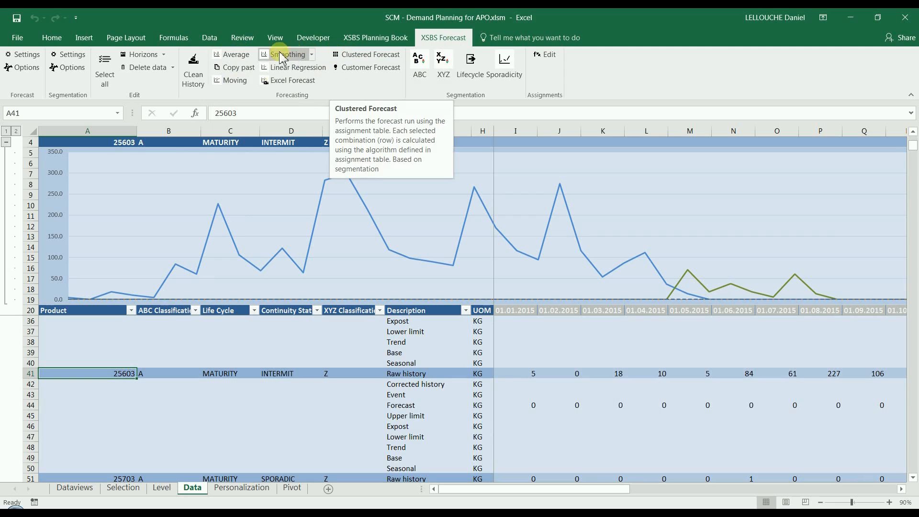
left_click(232, 60)
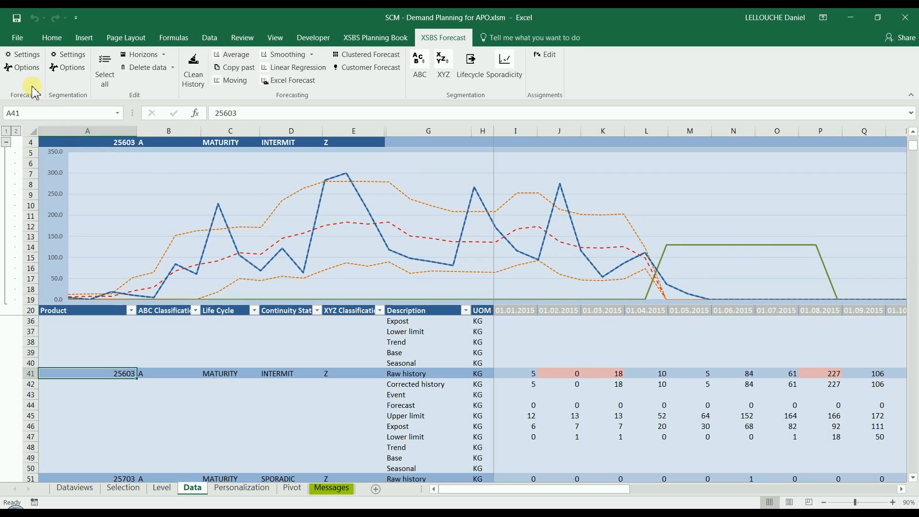
Set the history correction type to Limit with a corridor size of 1.5, and clean the history of product 25603
left_click(24, 69)
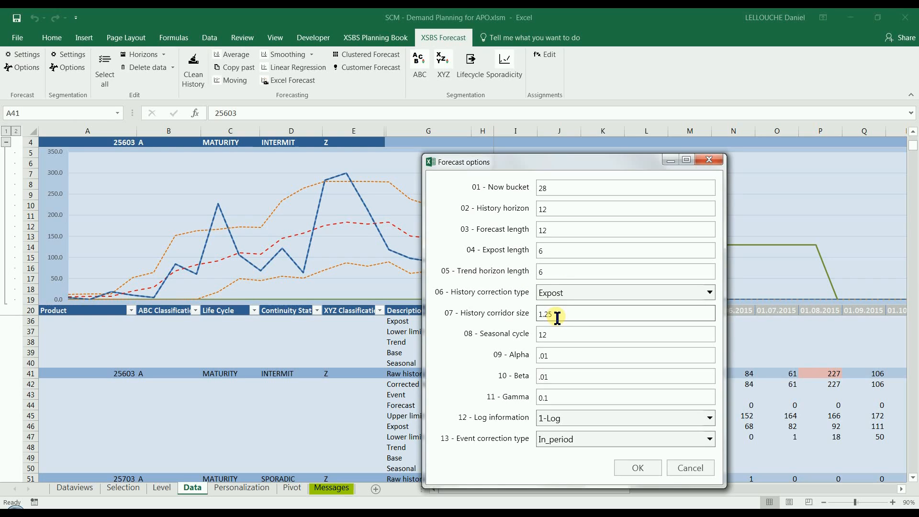
left_click(602, 302)
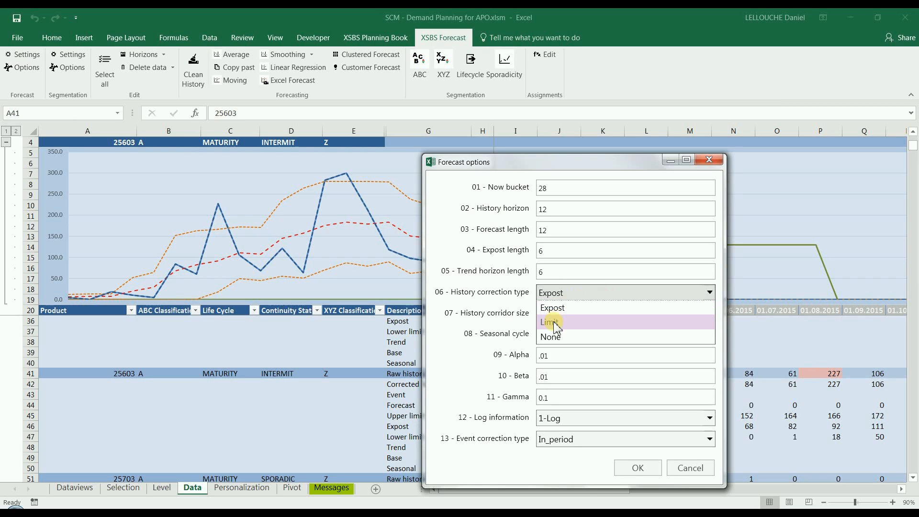
left_click(551, 322)
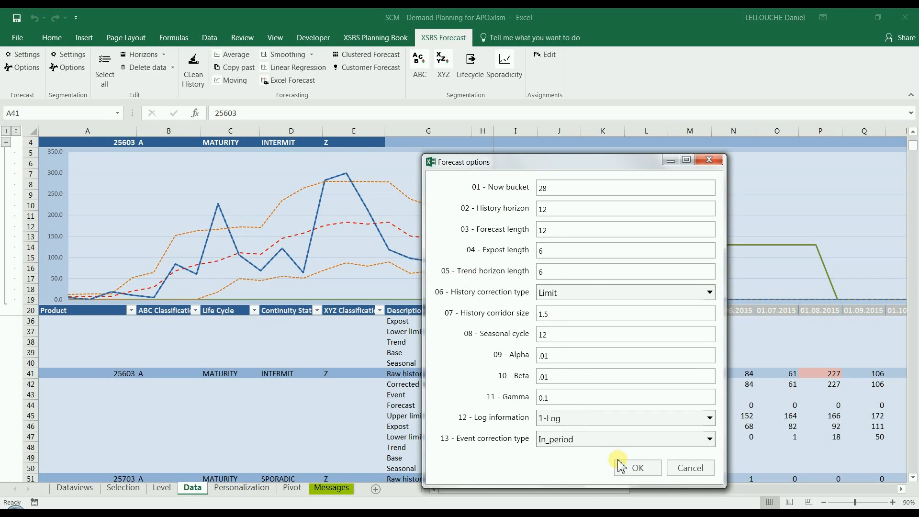
left_click(637, 467)
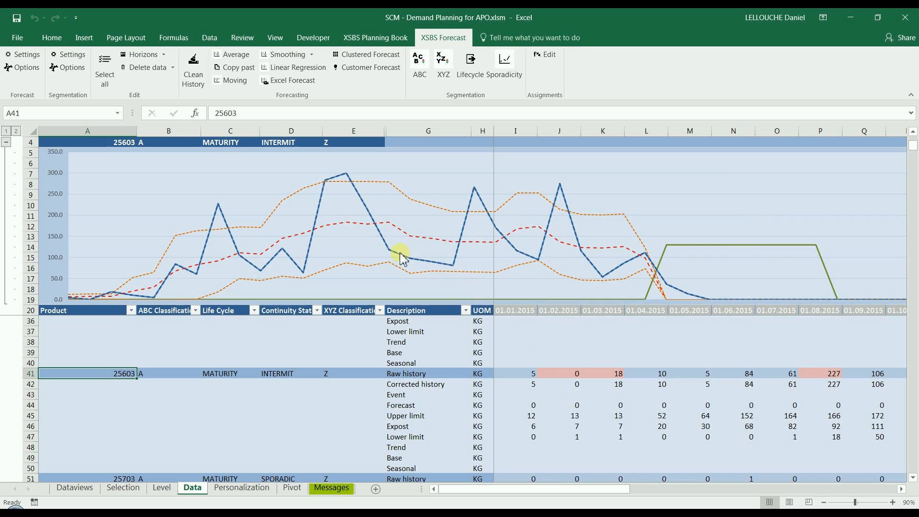
left_click(194, 77)
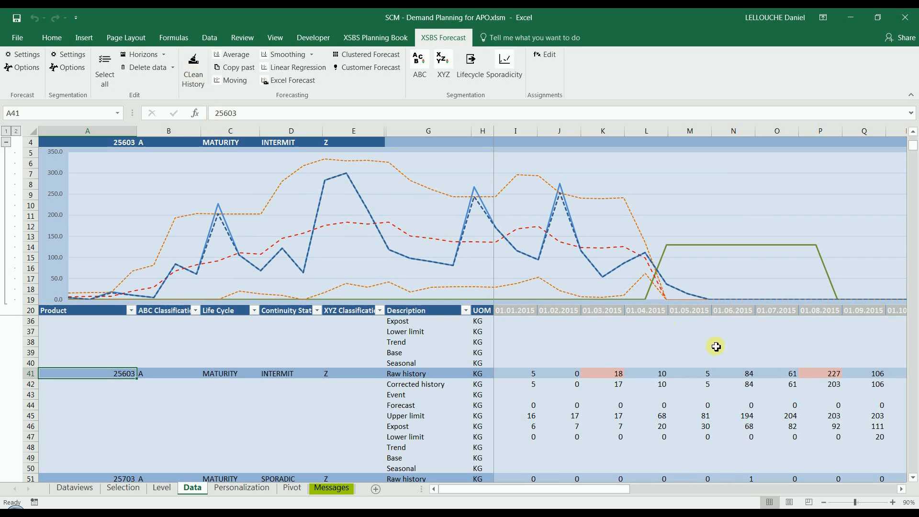
Run the Smoothing 1st, Copy past, Moving and Excel Forecast models in turn on product 25603
left_click(314, 54)
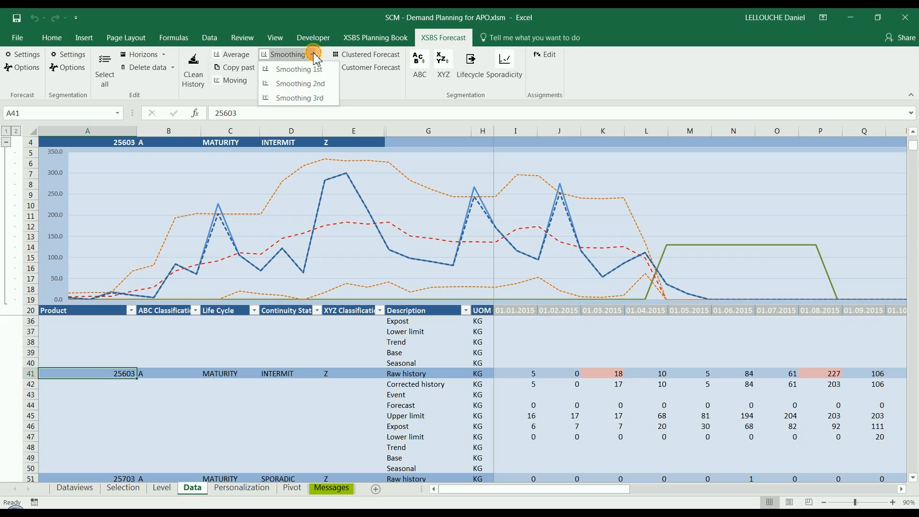
left_click(298, 71)
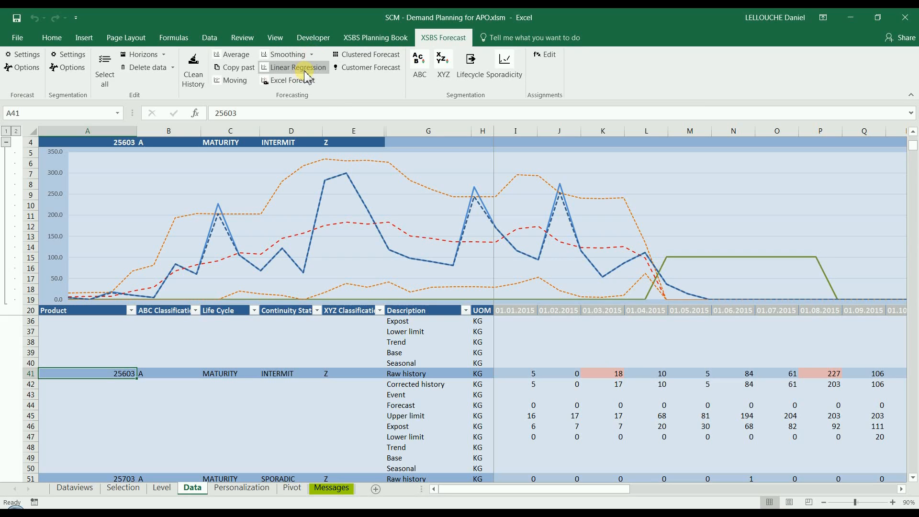
left_click(242, 71)
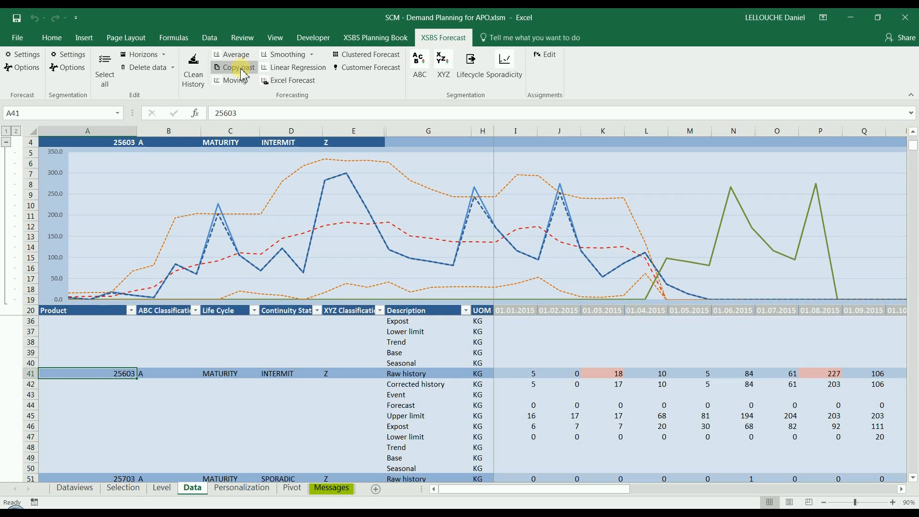
left_click(238, 84)
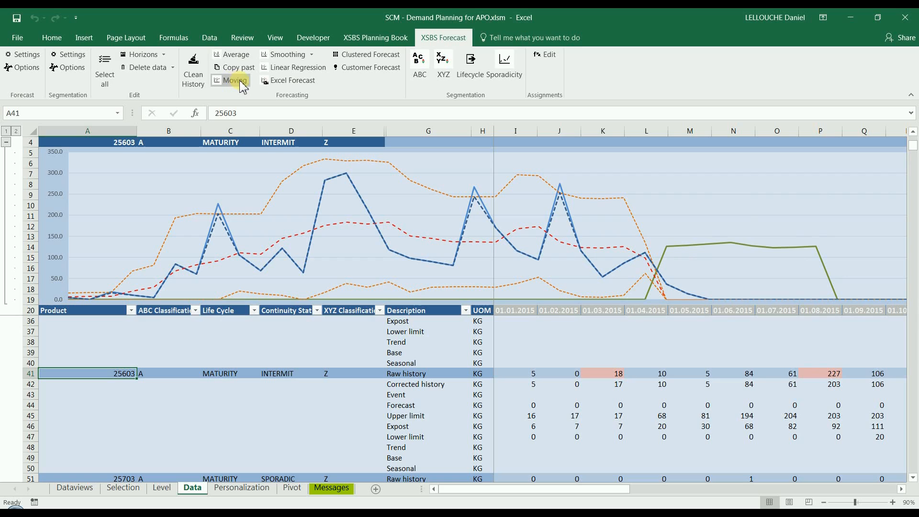
left_click(288, 81)
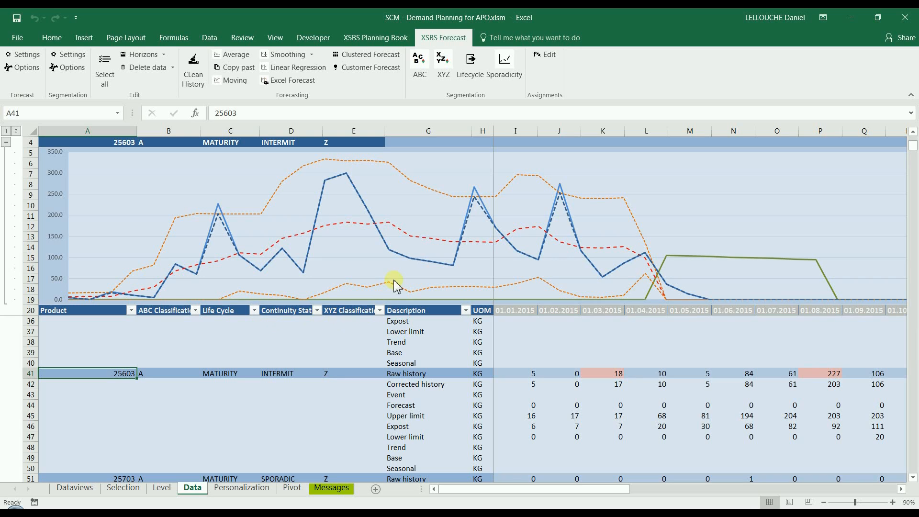
Calculate the XYZ, lifecycle and sporadicity segmentation for product 25573
left_click(301, 348)
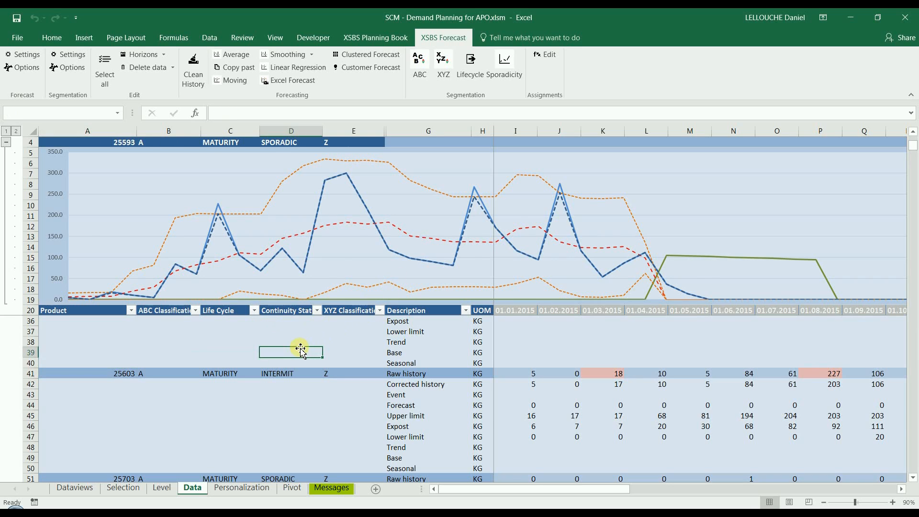
scroll(286, 371, "up", 1)
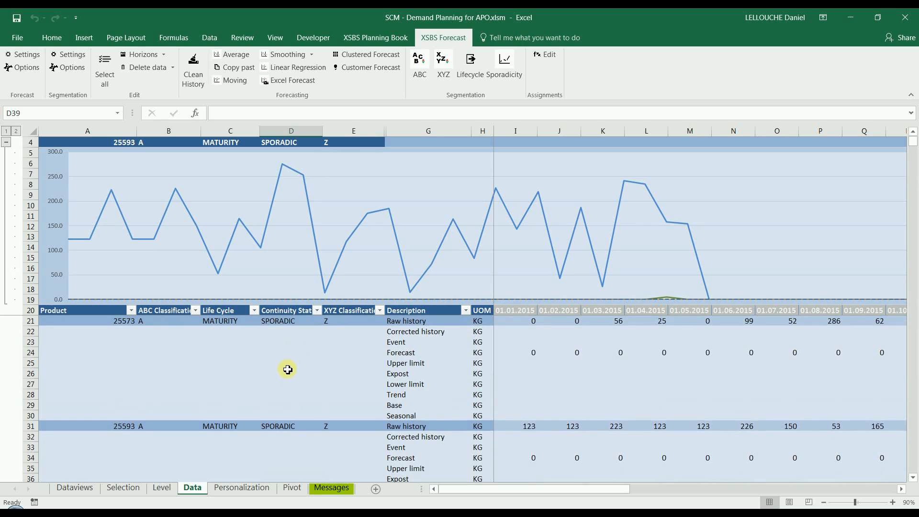
left_click(270, 335)
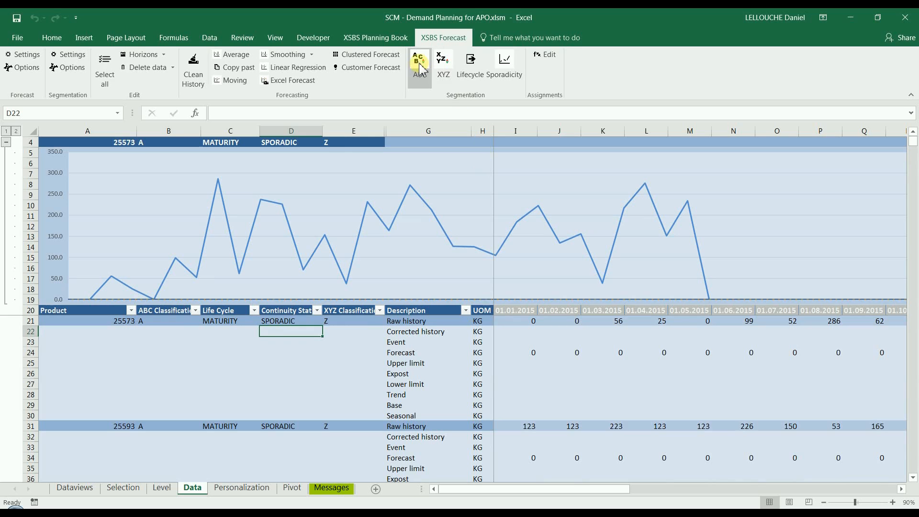
left_click(446, 68)
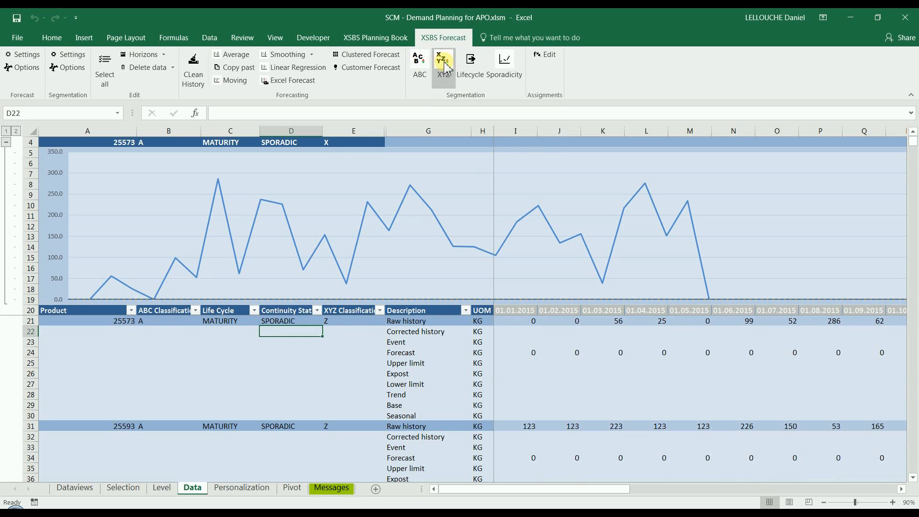
left_click(473, 65)
left_click(506, 71)
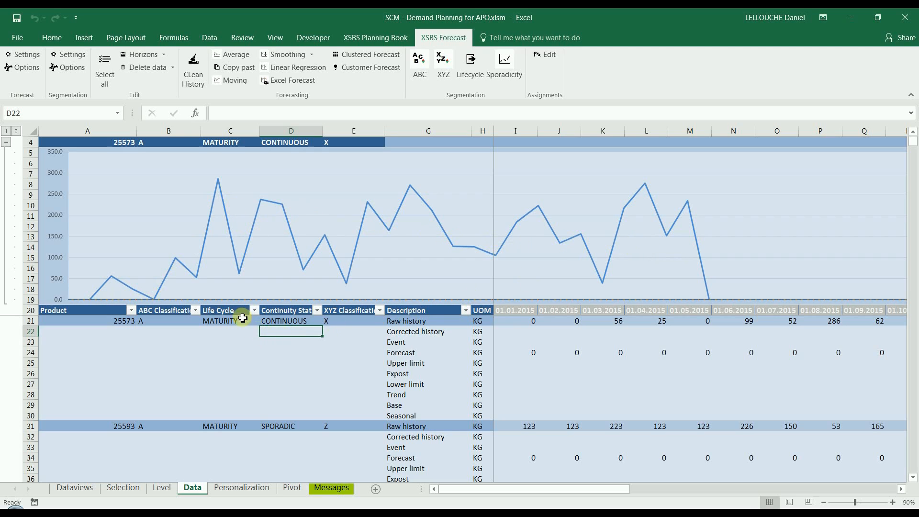
Select all products and calculate their ABC, XYZ, lifecycle and sporadicity segmentation
left_click(105, 75)
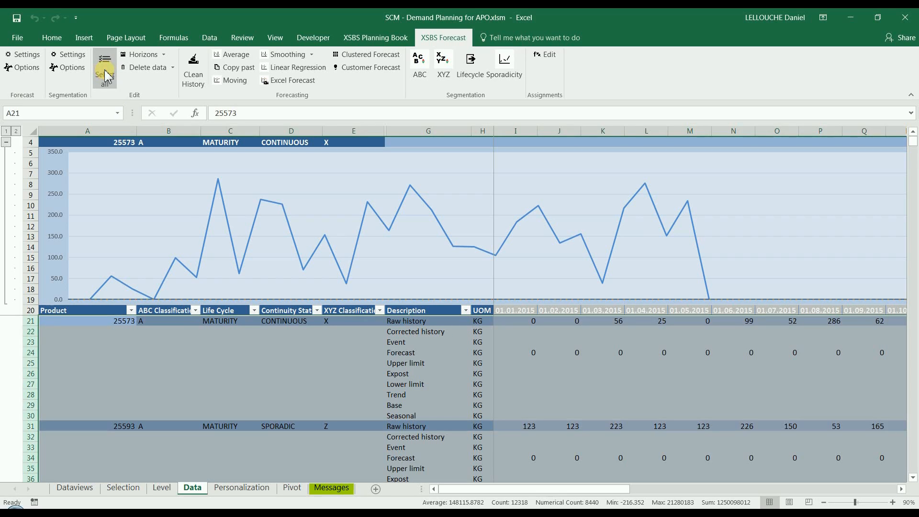
left_click(419, 74)
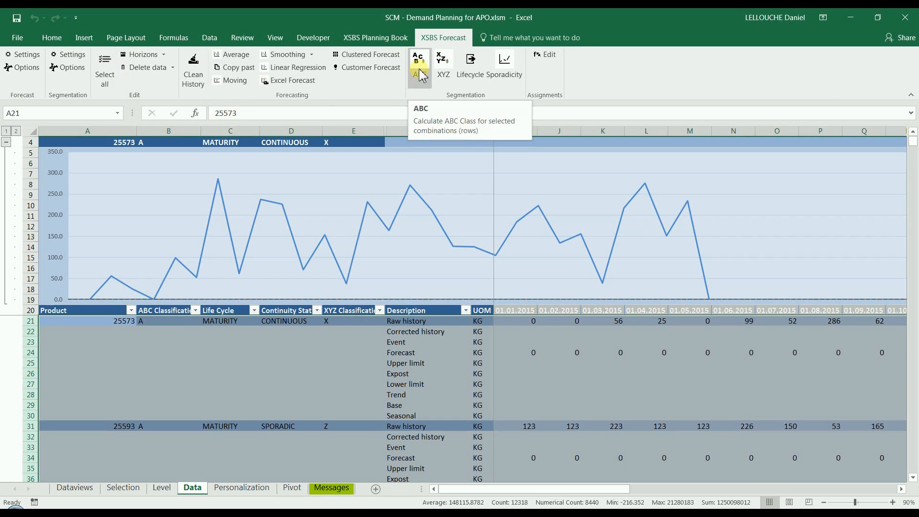
left_click(420, 74)
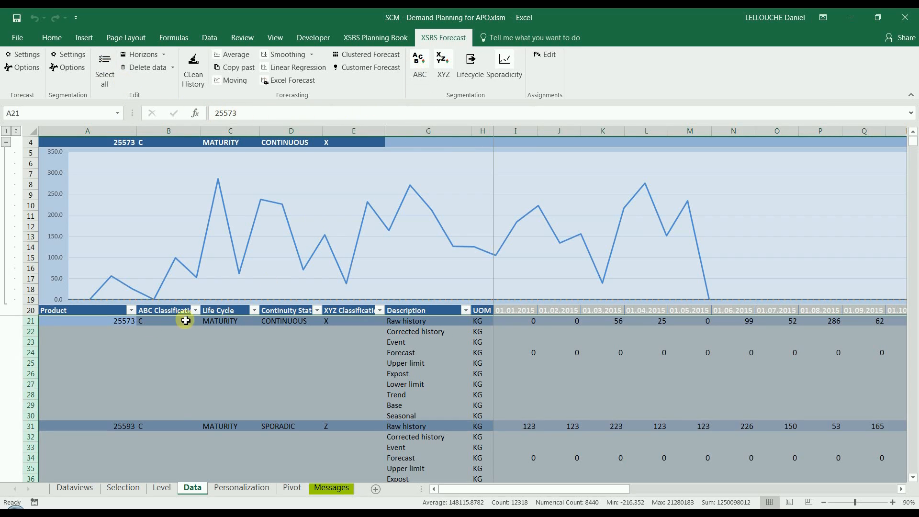
left_click(442, 70)
left_click(442, 70)
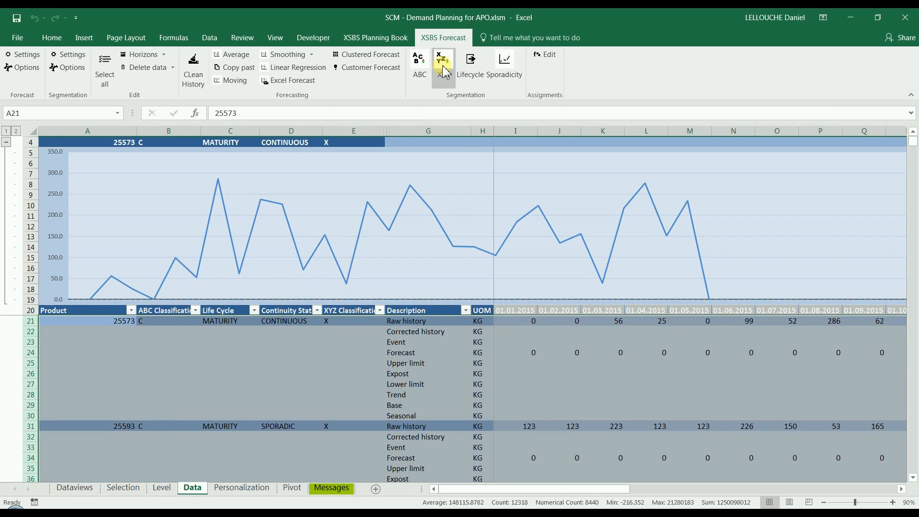
left_click(478, 75)
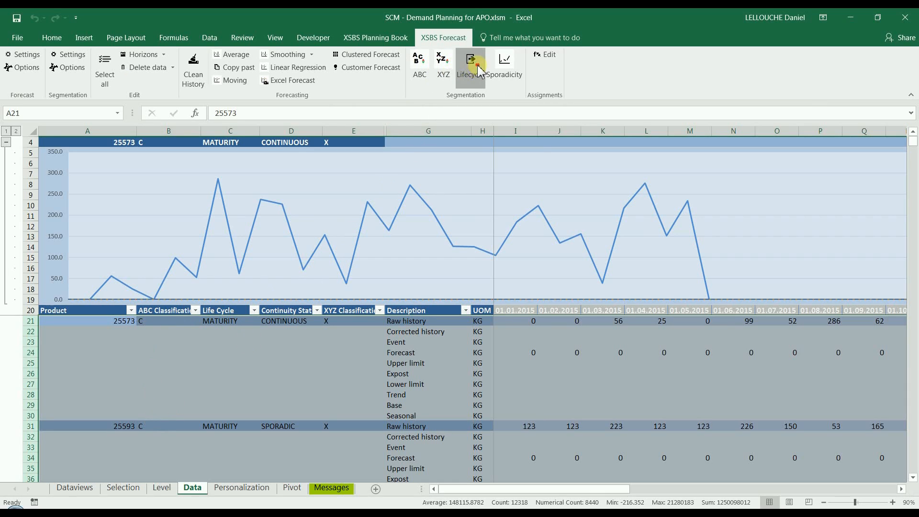
left_click(510, 72)
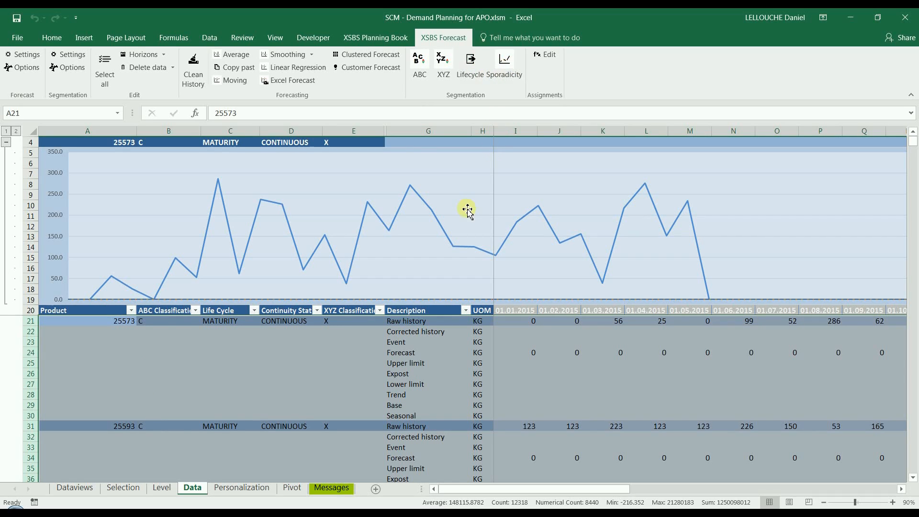
Filter the Description column to show only Raw history rows, and select product 513501 in the product list
left_click(324, 362)
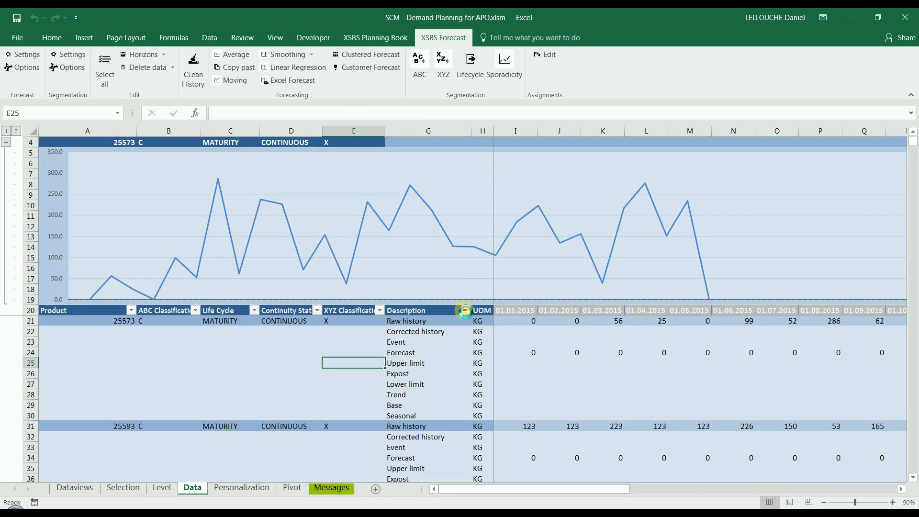
left_click(465, 310)
left_click(344, 197)
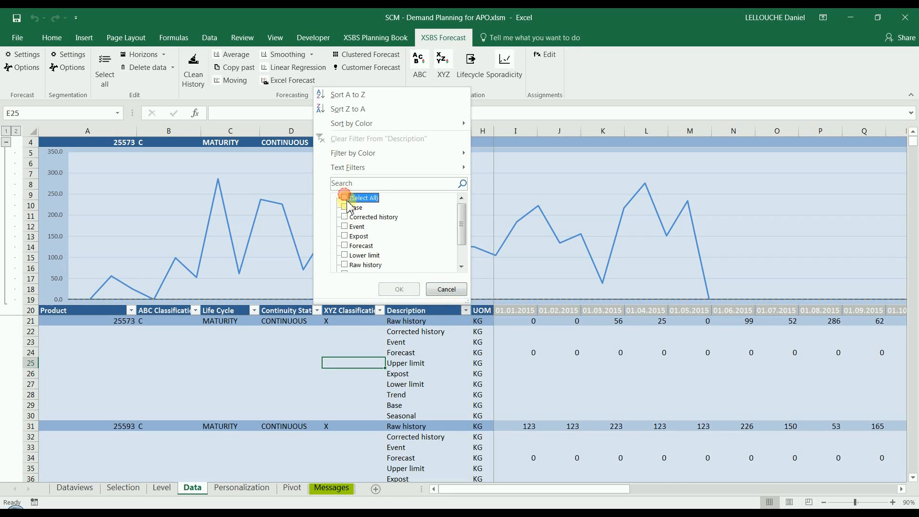
left_click(344, 264)
left_click(399, 289)
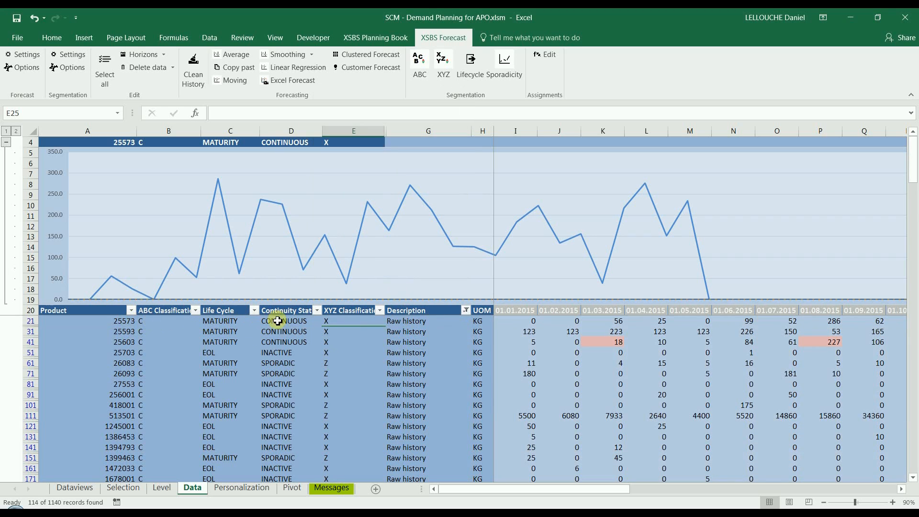
left_click(281, 415)
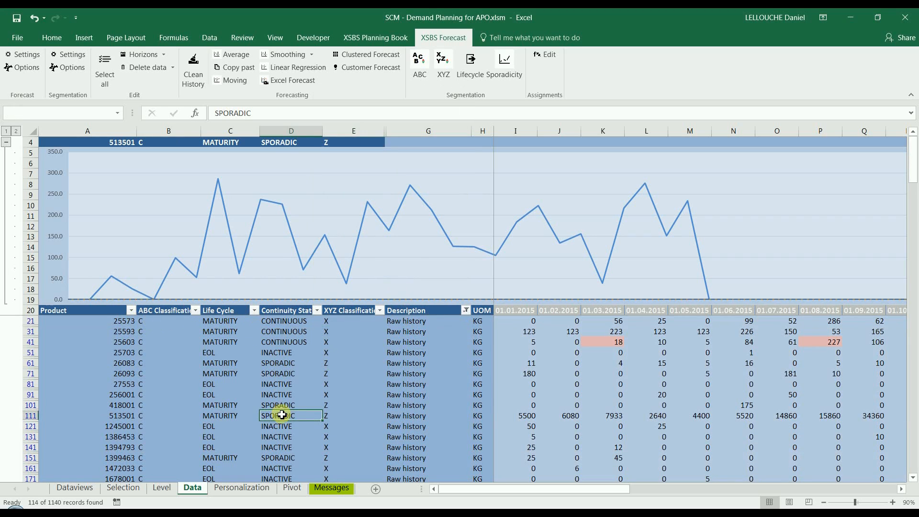
scroll(281, 414, "down", 3)
scroll(281, 414, "down", 1)
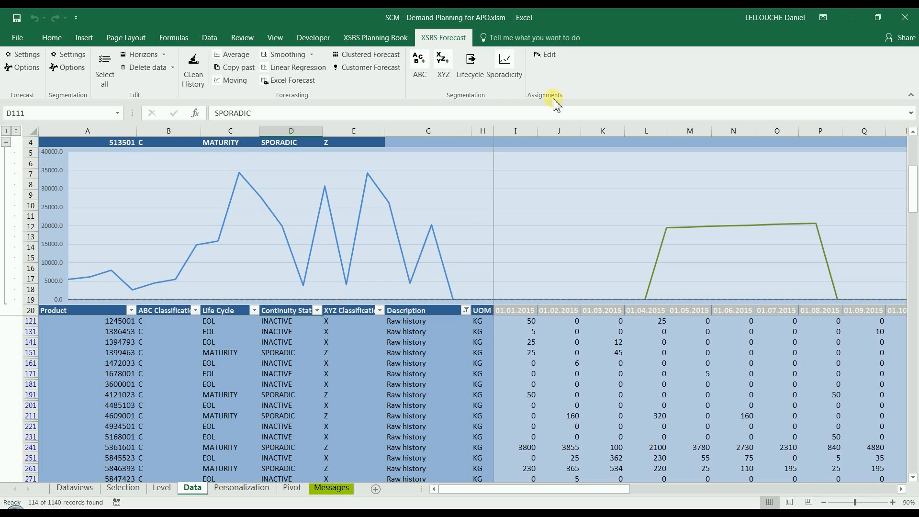
Open the forecast assignments, examine the first rule's segment criteria, available algorithms, season and history period, and return to the data
left_click(549, 58)
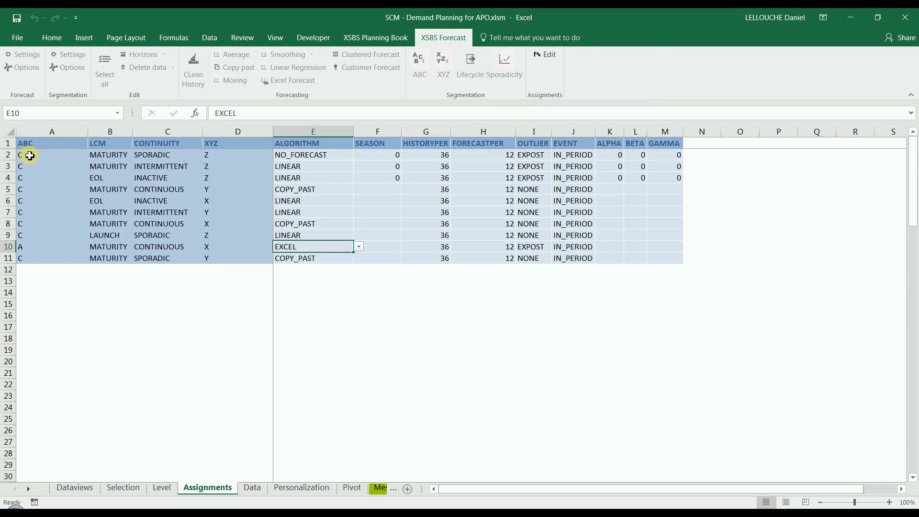
left_click(30, 156)
left_click(101, 154)
left_click(163, 155)
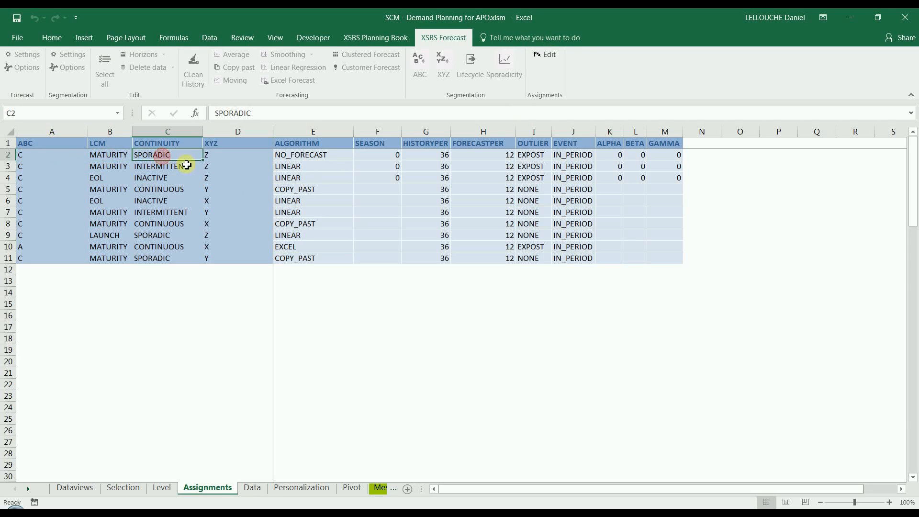
left_click(231, 155)
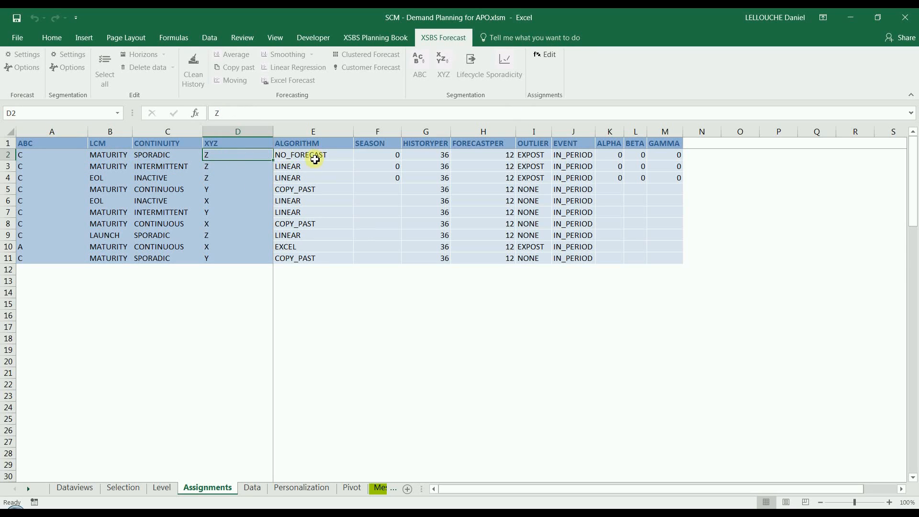
left_click(315, 160)
left_click(358, 155)
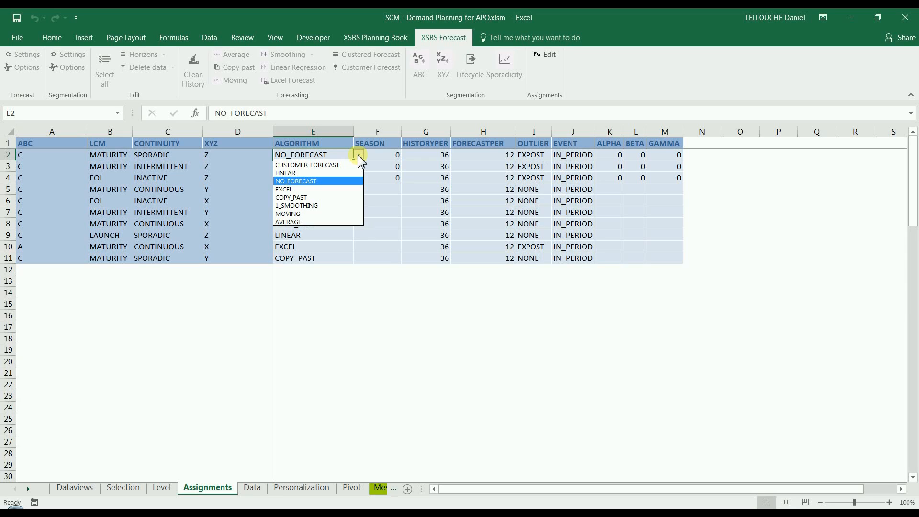
left_click(359, 156)
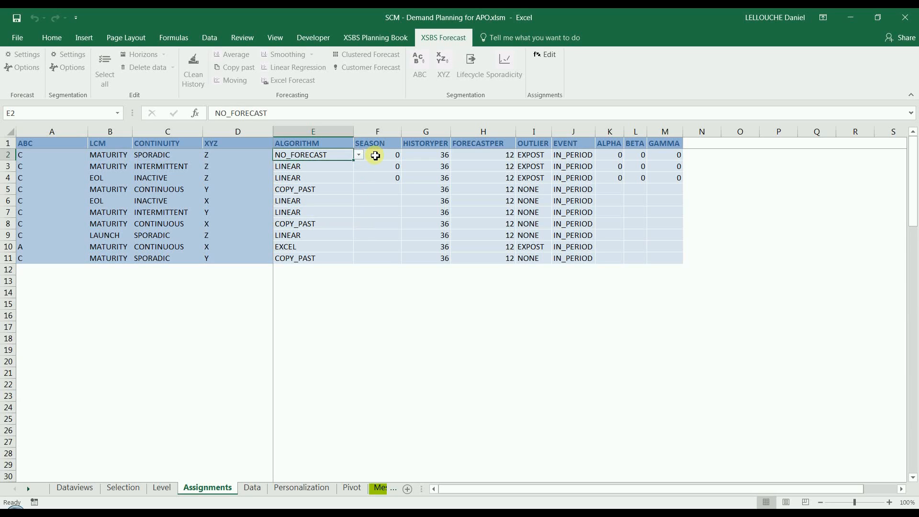
left_click(374, 154)
left_click(432, 154)
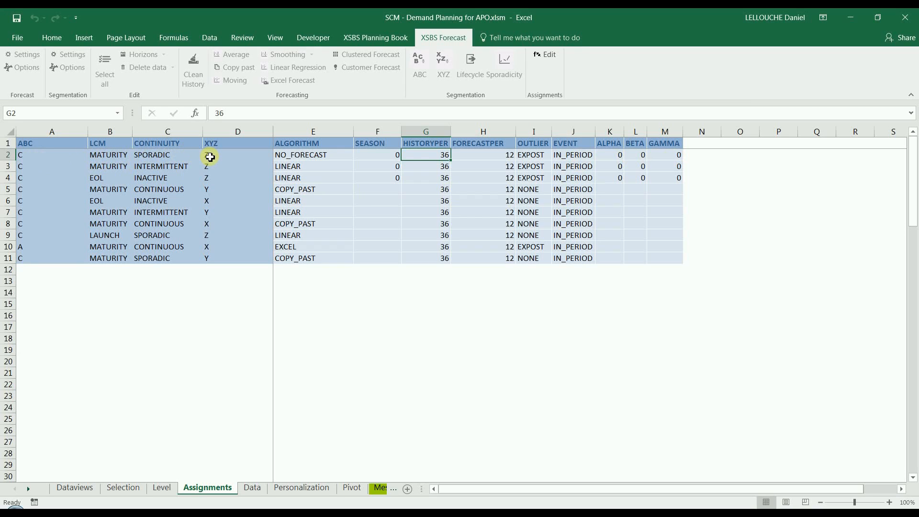
left_click(547, 56)
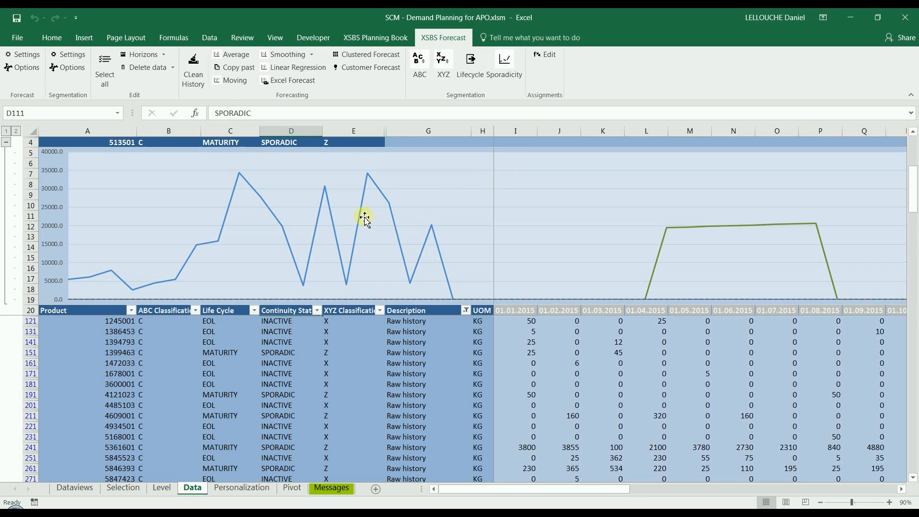
Run the Clustered Forecast on product 513501 and on the product rows from 1245001 through 5846393
left_click(370, 54)
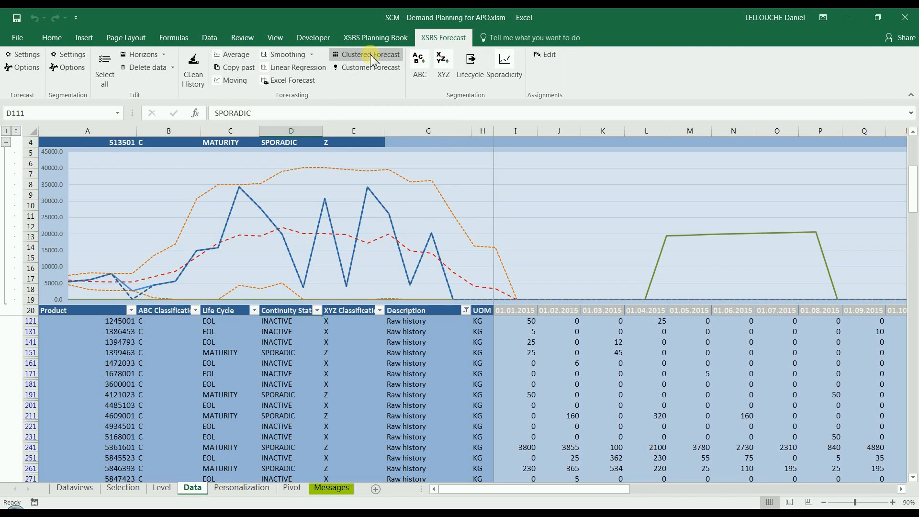
left_click_drag(183, 322, 186, 475)
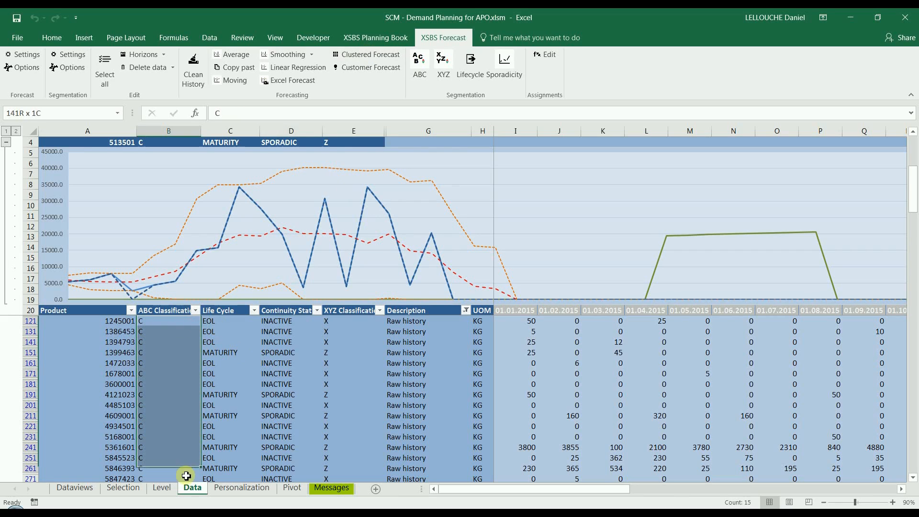
left_click(383, 56)
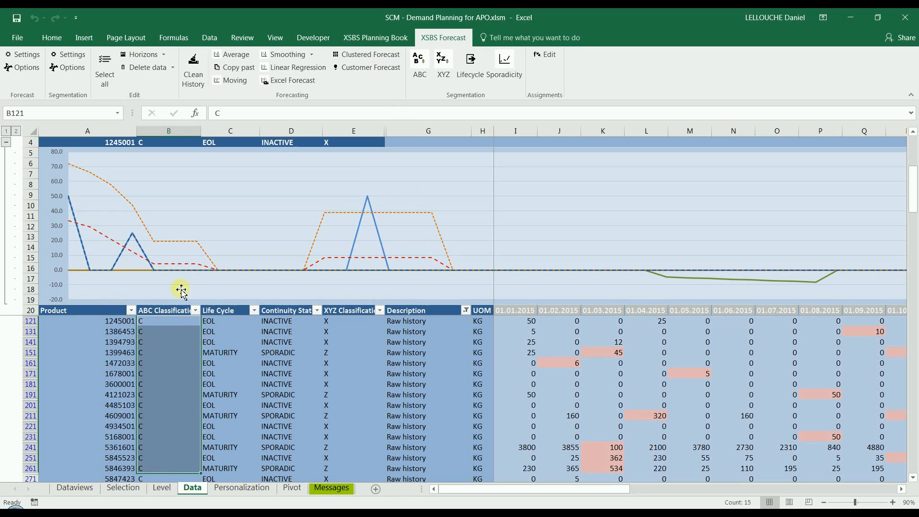
Examine the forecast charts of products 1386453, 1399463 and 1678001
left_click(152, 332)
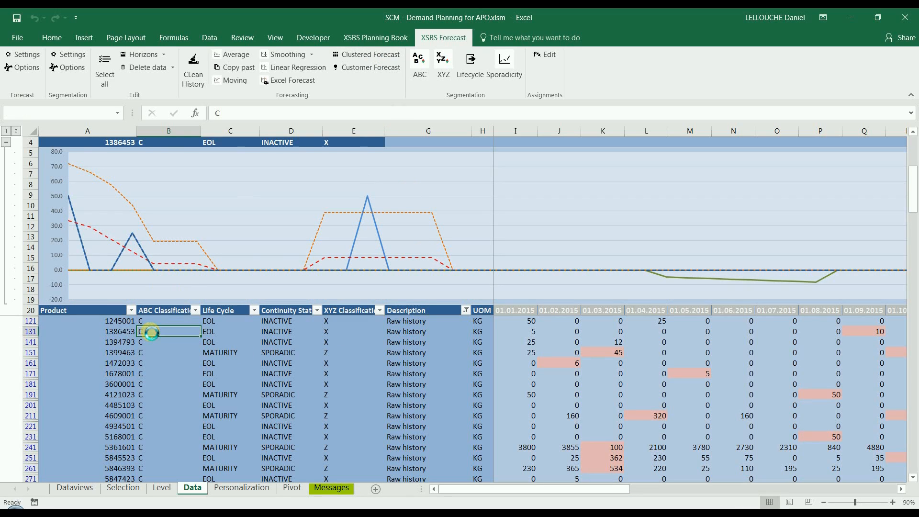
left_click(155, 357)
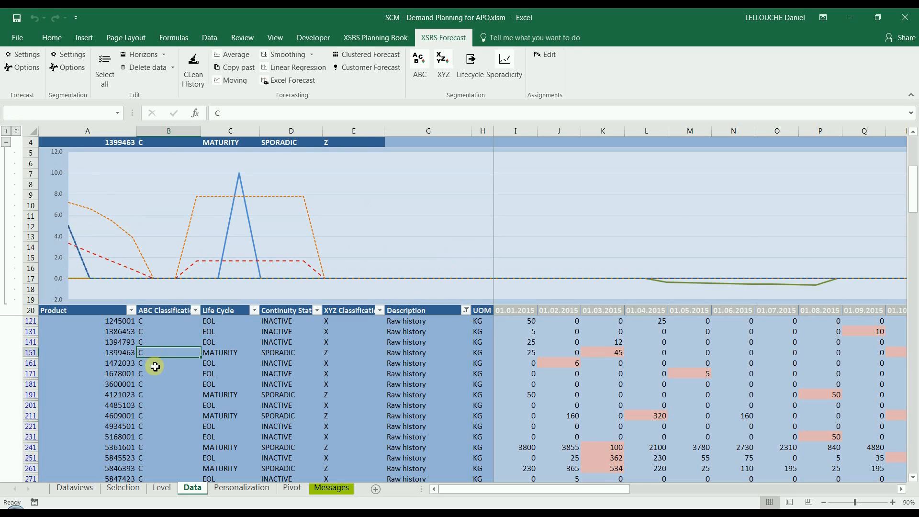
left_click(157, 372)
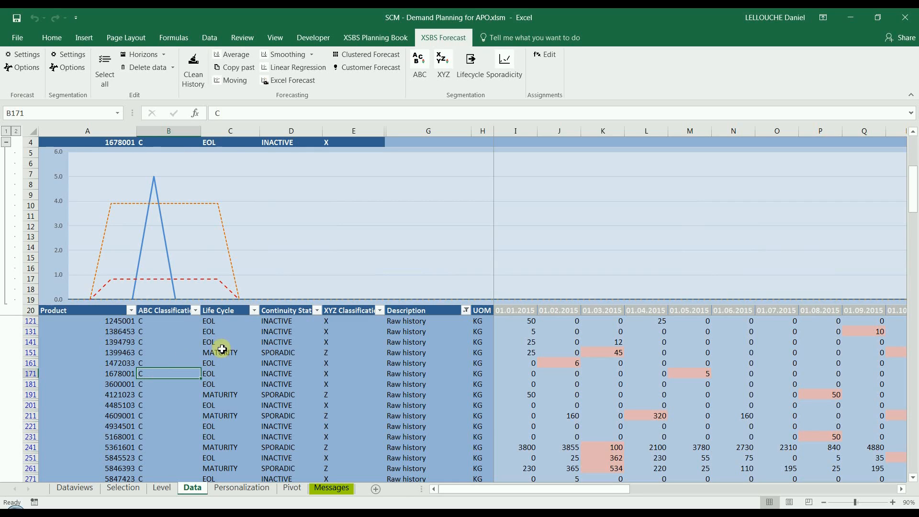
Save the planning data to APO and close the workbook without saving its changes
left_click(381, 41)
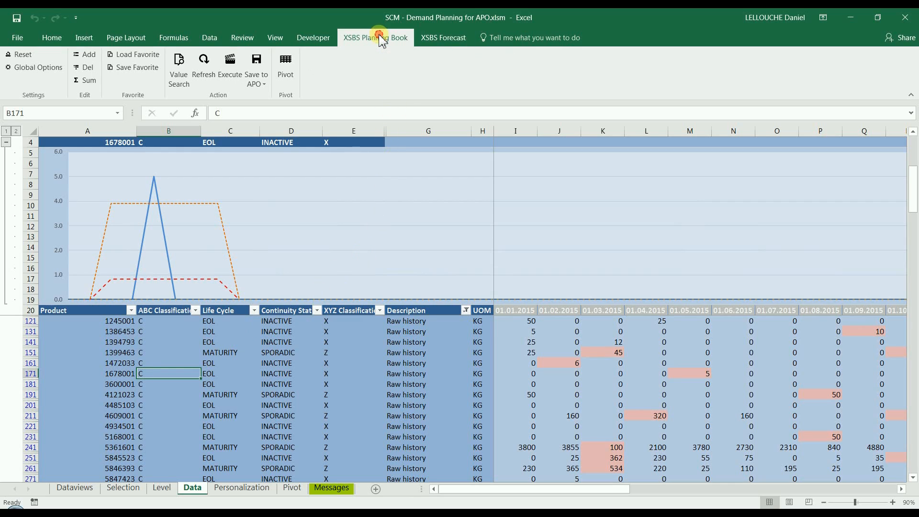
left_click(260, 71)
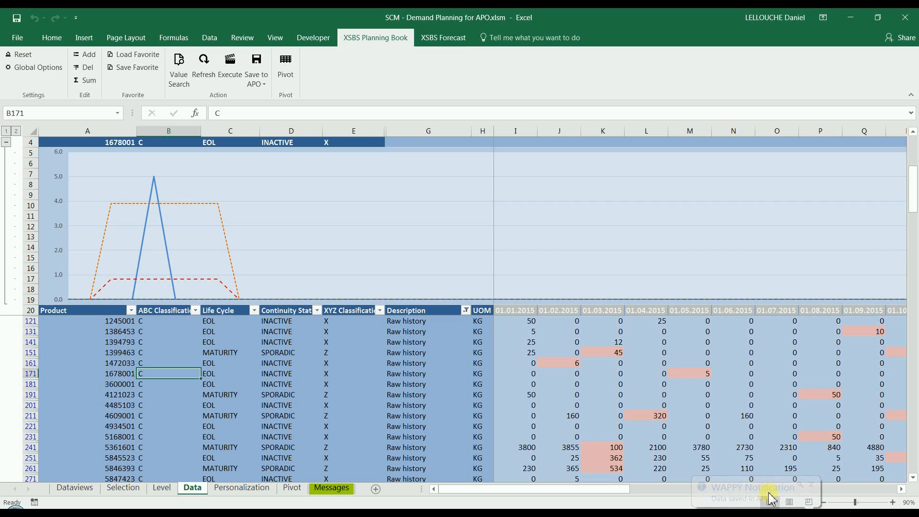
left_click(907, 20)
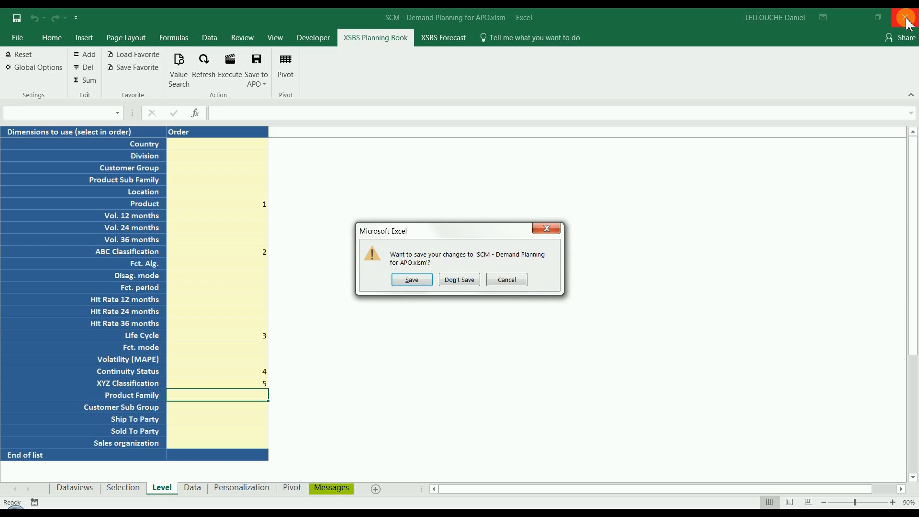
left_click(459, 280)
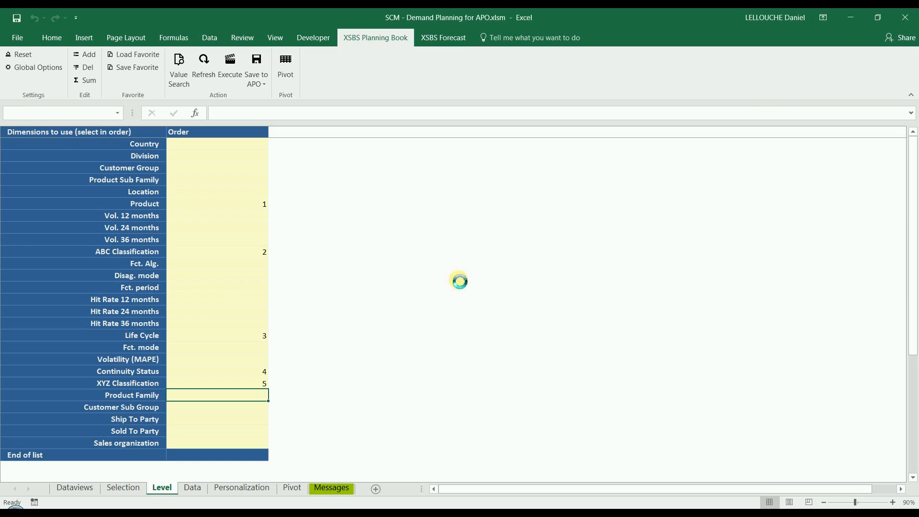